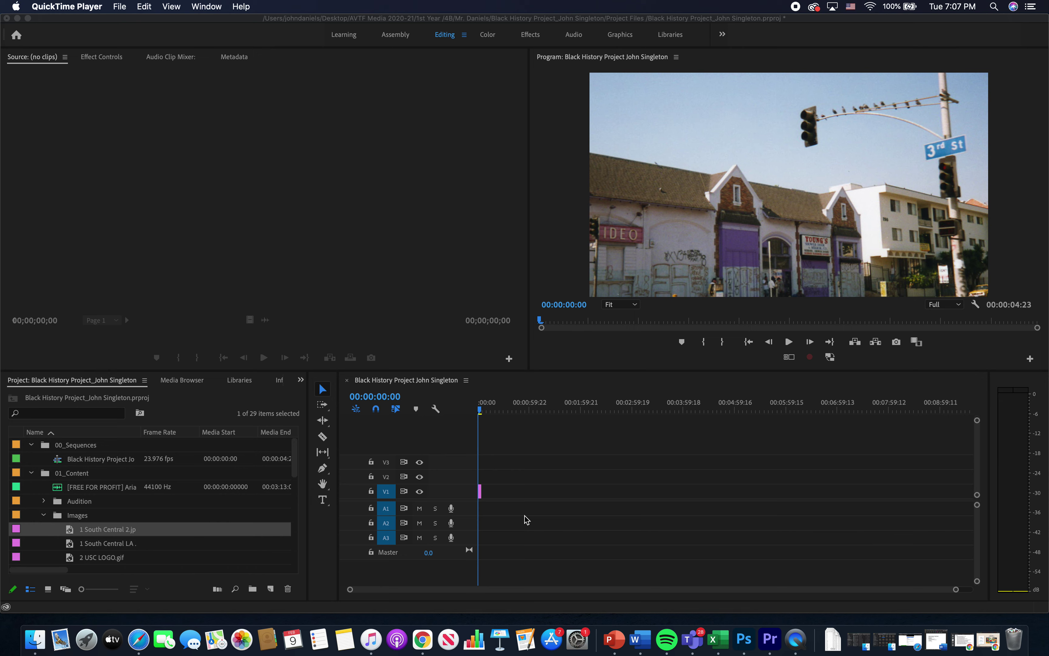
Delete the existing clip from video track V1 of the sequence
left_click(480, 492)
left_click(479, 490)
key("Delete")
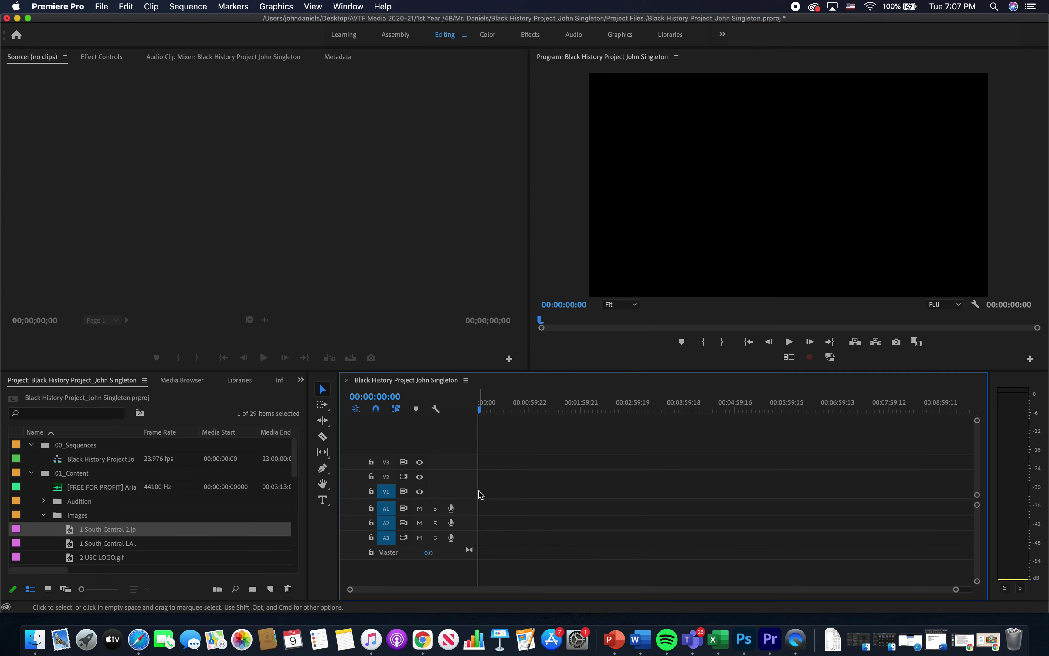
Place 1 South Central 2.jpg from the Images bin at the start of video track V1
scroll(121, 544, "down", 2)
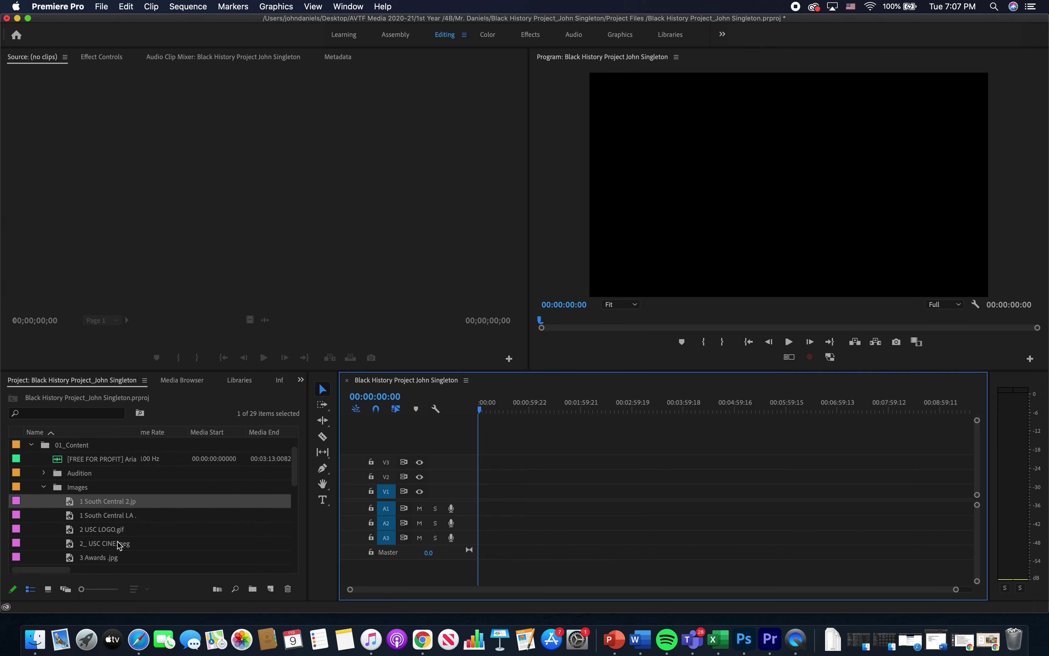
left_click(71, 516)
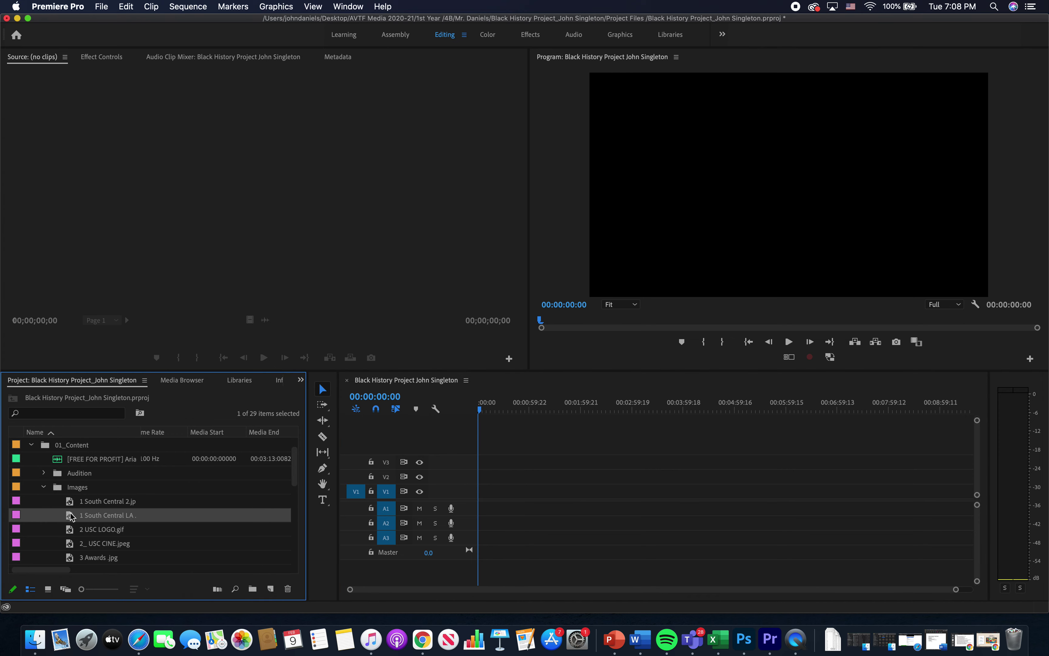
left_click(72, 503)
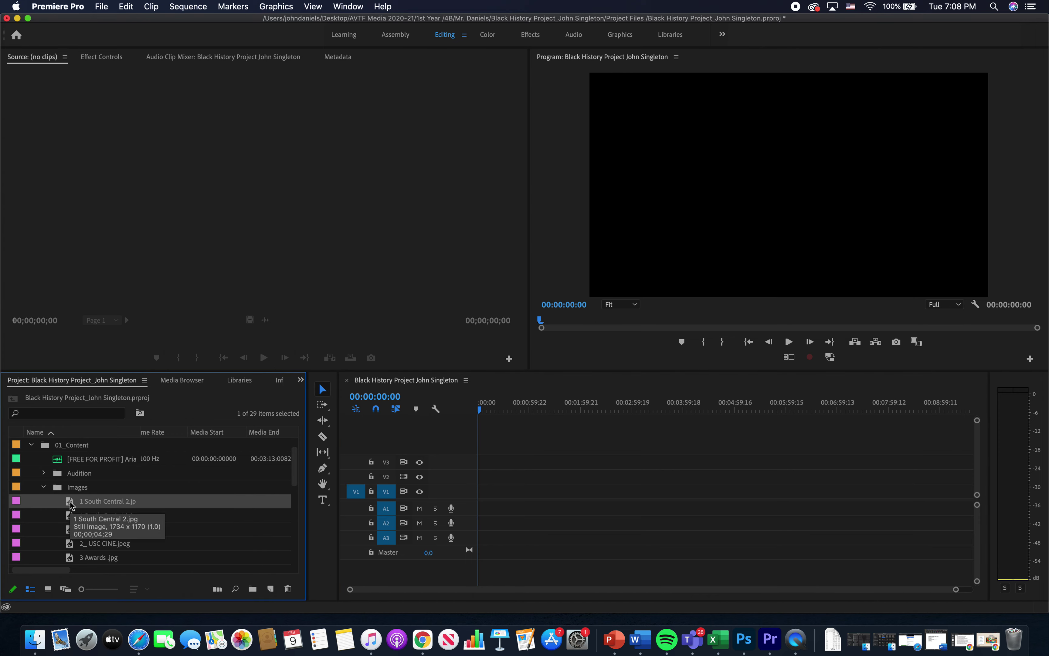
left_click_drag(70, 504, 479, 497)
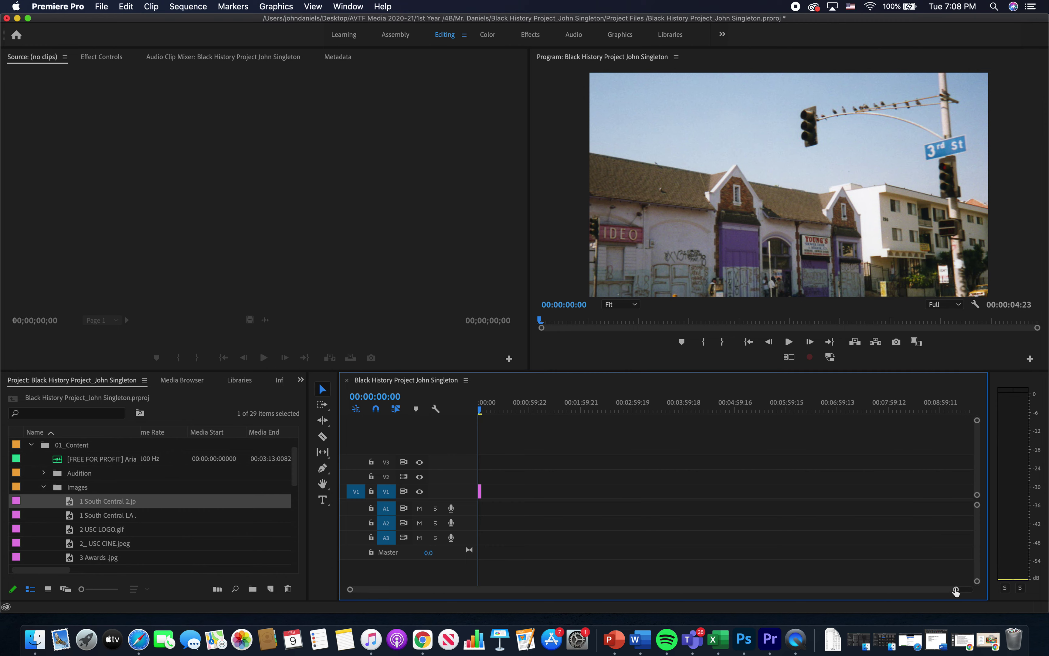
mouse_move(930, 588)
left_mouse_down()
mouse_move(960, 588)
mouse_move(926, 590)
left_mouse_up()
left_click_drag(955, 590, 694, 604)
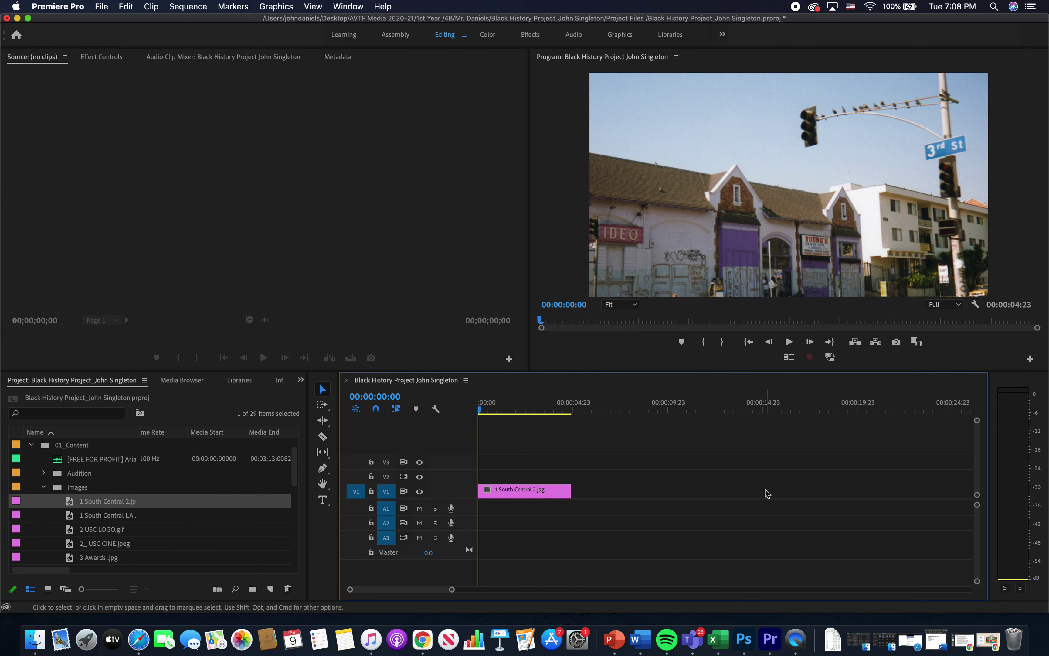
left_click_drag(452, 589, 707, 615)
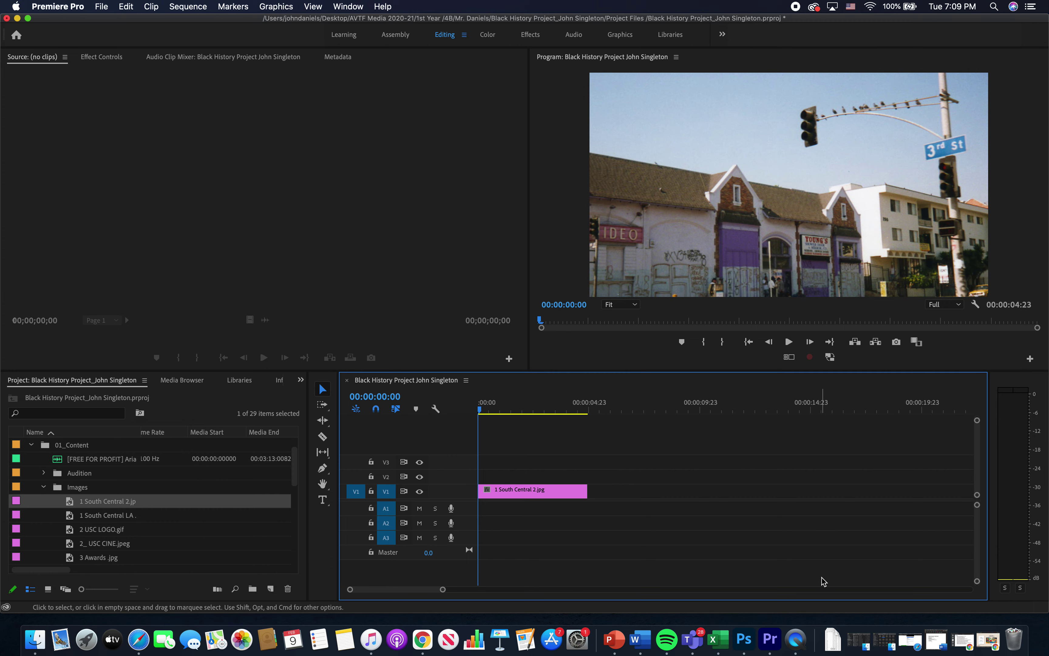
Select the 1 South Central 2.jpg clip in the sequence and show its Effect Controls to examine the motion and opacity properties
left_click(553, 492)
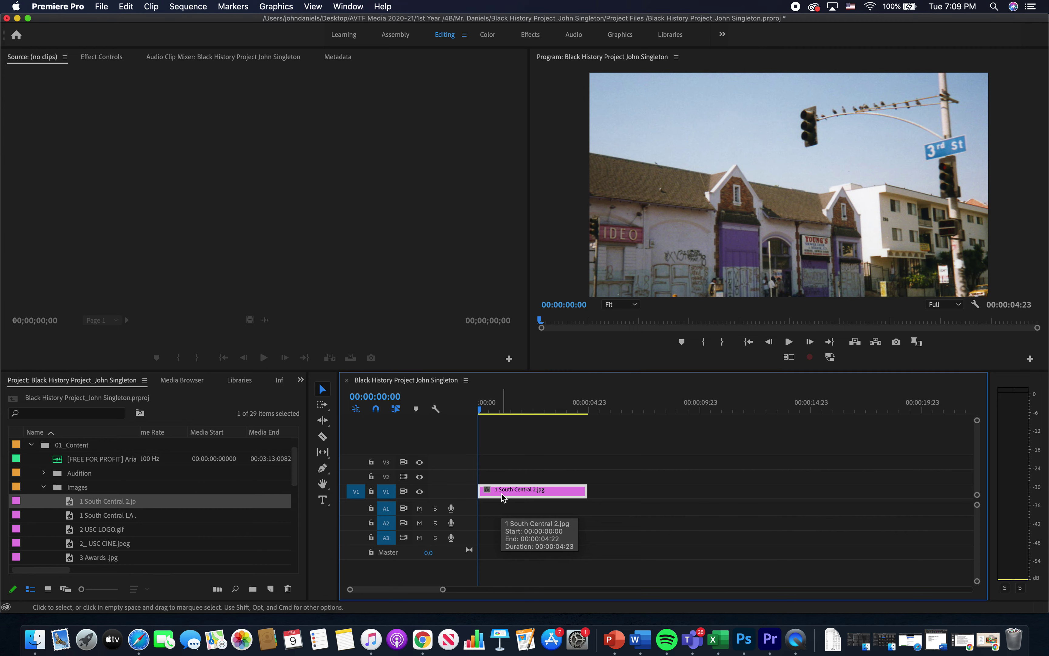
left_click(519, 483)
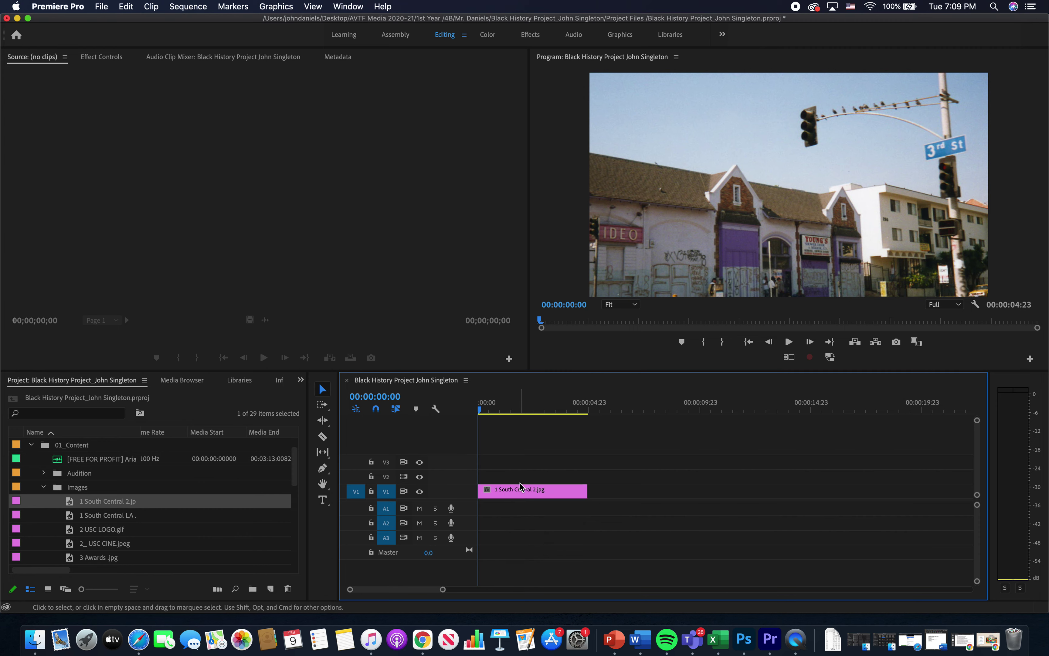
left_click(520, 491)
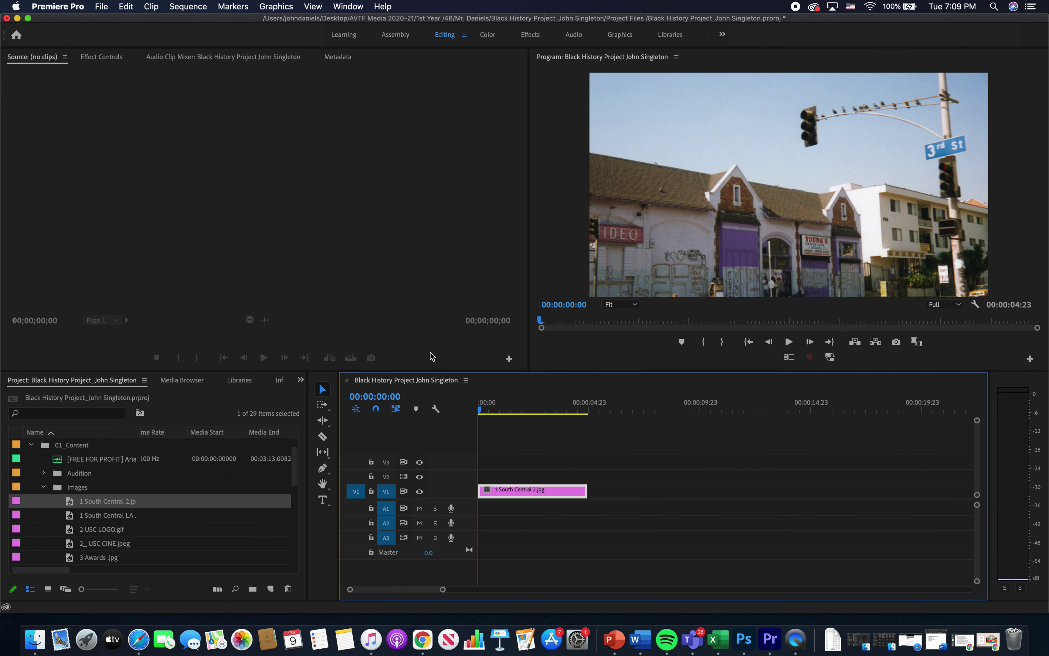
left_click(105, 59)
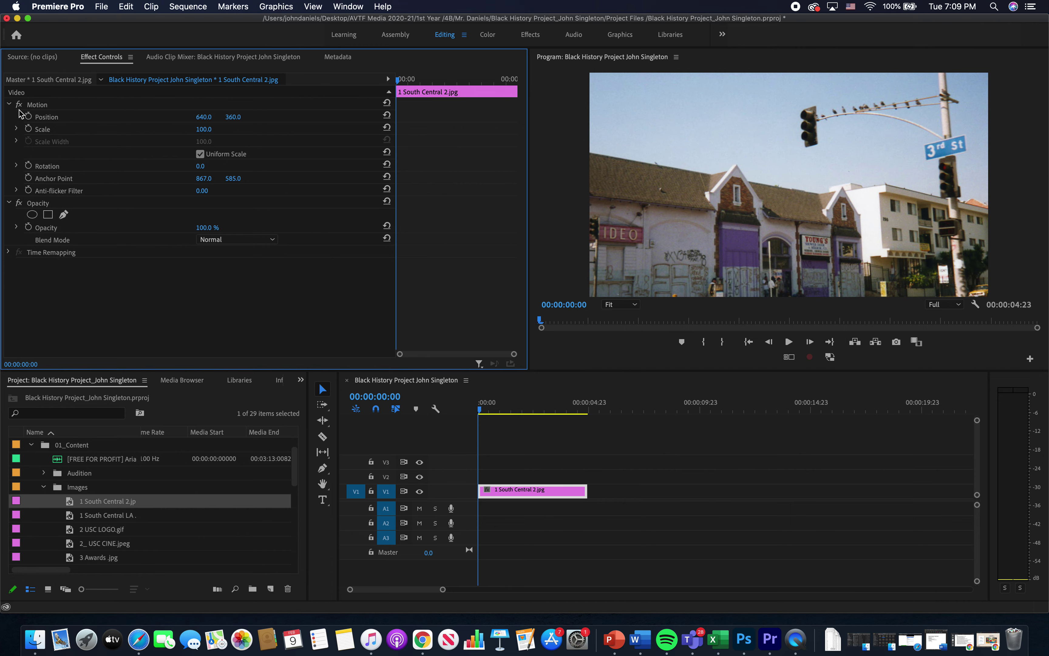
key("grave")
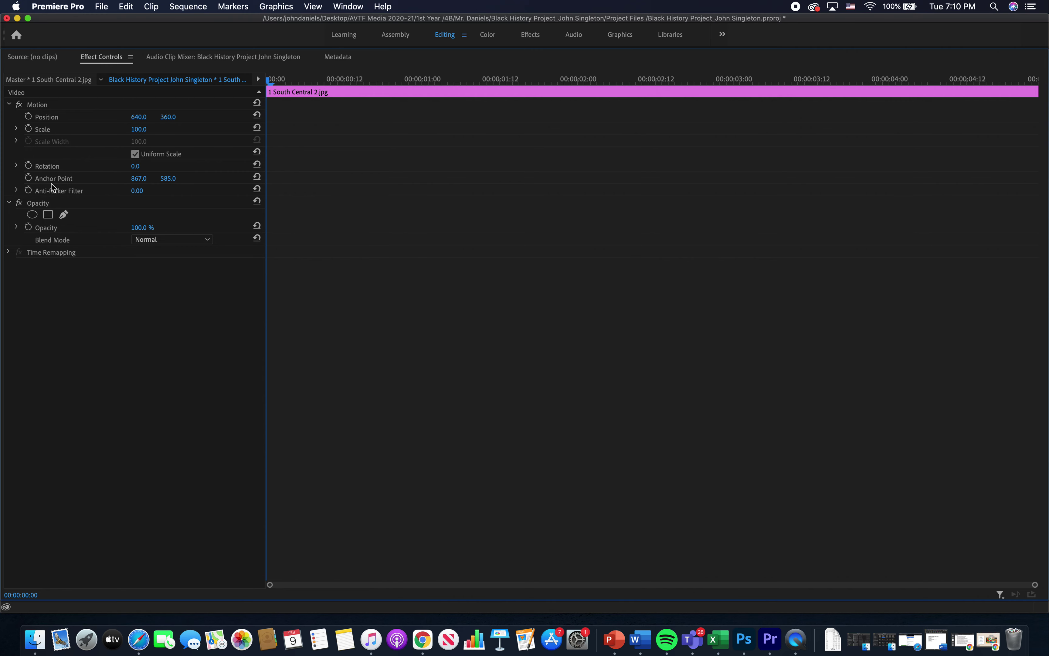
key("grave")
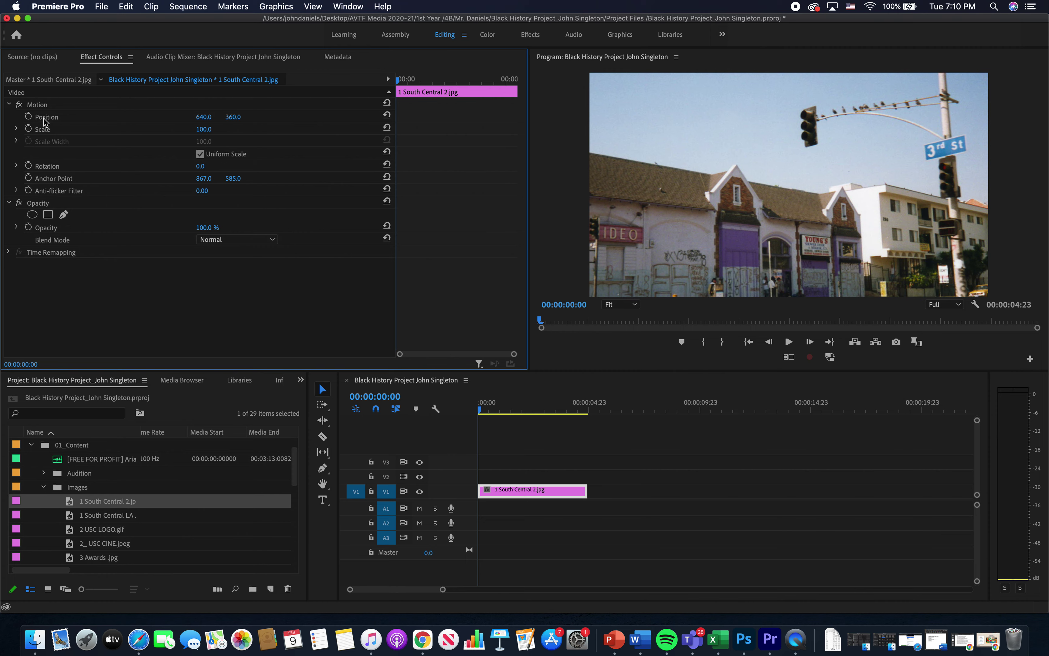
Try shifting the clip's horizontal and vertical position, undoing each change
left_click_drag(203, 117, 209, 118)
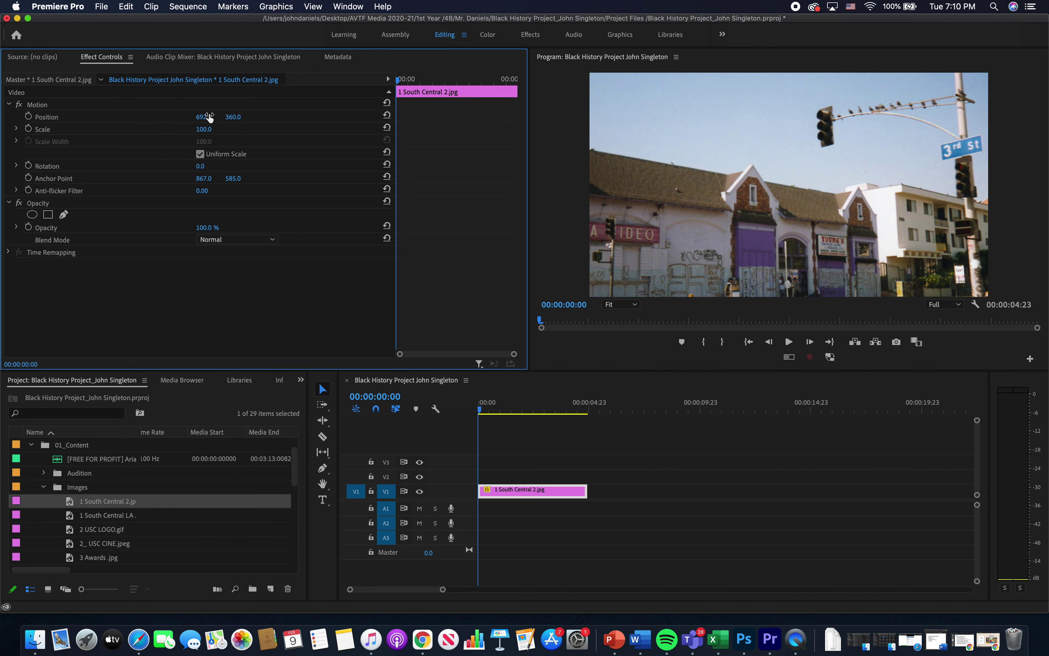
key("super+z")
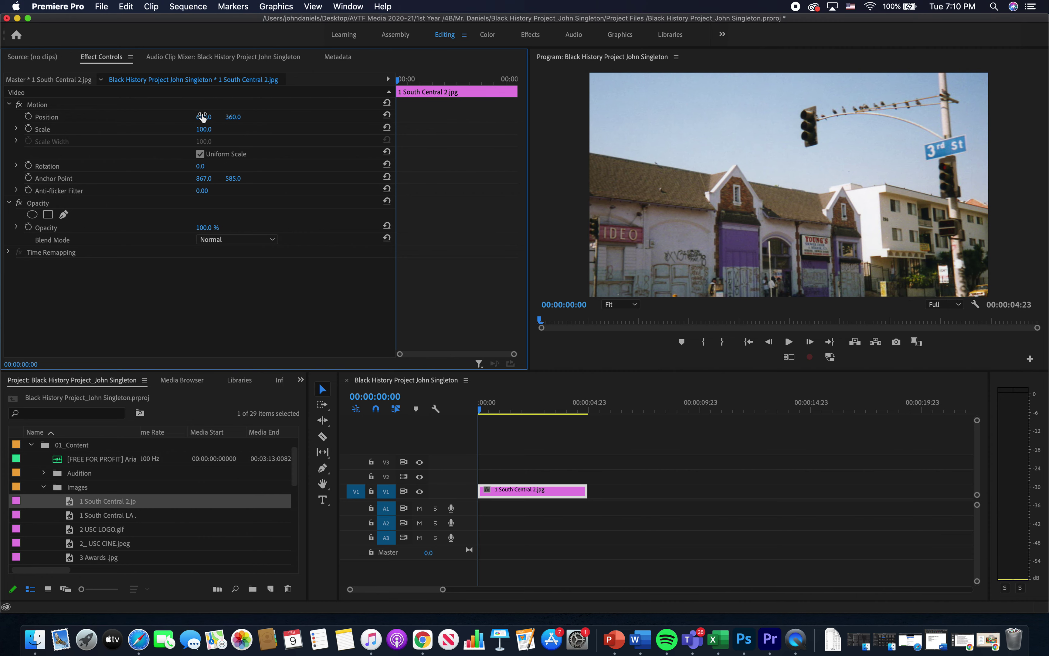
mouse_move(233, 116)
left_mouse_down()
mouse_move(295, 117)
mouse_move(239, 118)
left_mouse_up()
key("super+z")
Set the image clip's scale to 50 and adjust it up to 56
left_click(210, 130)
type("50")
key("Return")
mouse_move(203, 130)
left_mouse_down()
mouse_move(228, 129)
mouse_move(193, 130)
mouse_move(338, 129)
mouse_move(181, 129)
mouse_move(257, 130)
mouse_move(205, 130)
left_mouse_up()
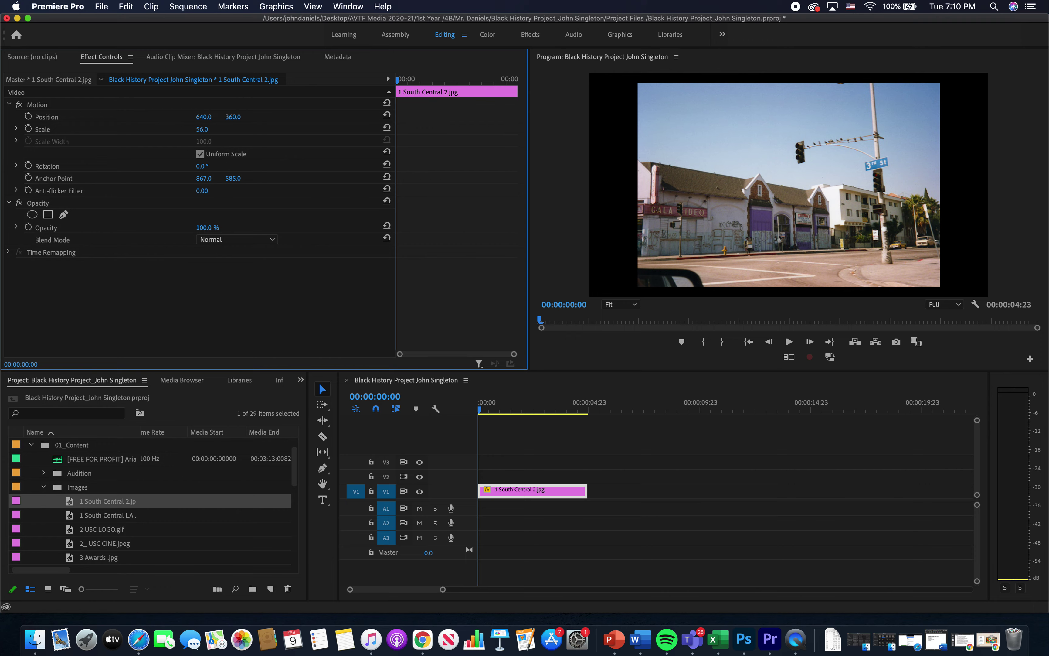
Try adjusting the clip's rotation and opacity, and look through the blend modes, leaving Normal selected
mouse_move(202, 166)
left_mouse_down()
mouse_move(412, 166)
mouse_move(210, 166)
left_mouse_up()
left_click(44, 206)
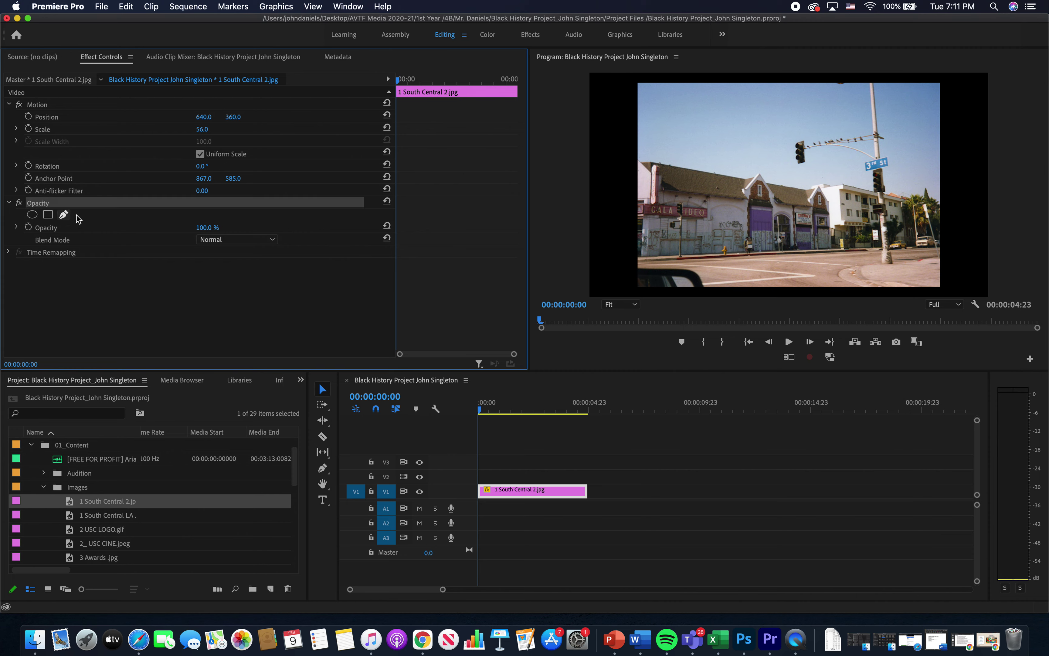
left_click(211, 226)
left_click(188, 227)
mouse_move(206, 230)
left_mouse_down()
mouse_move(170, 230)
mouse_move(206, 230)
left_mouse_up()
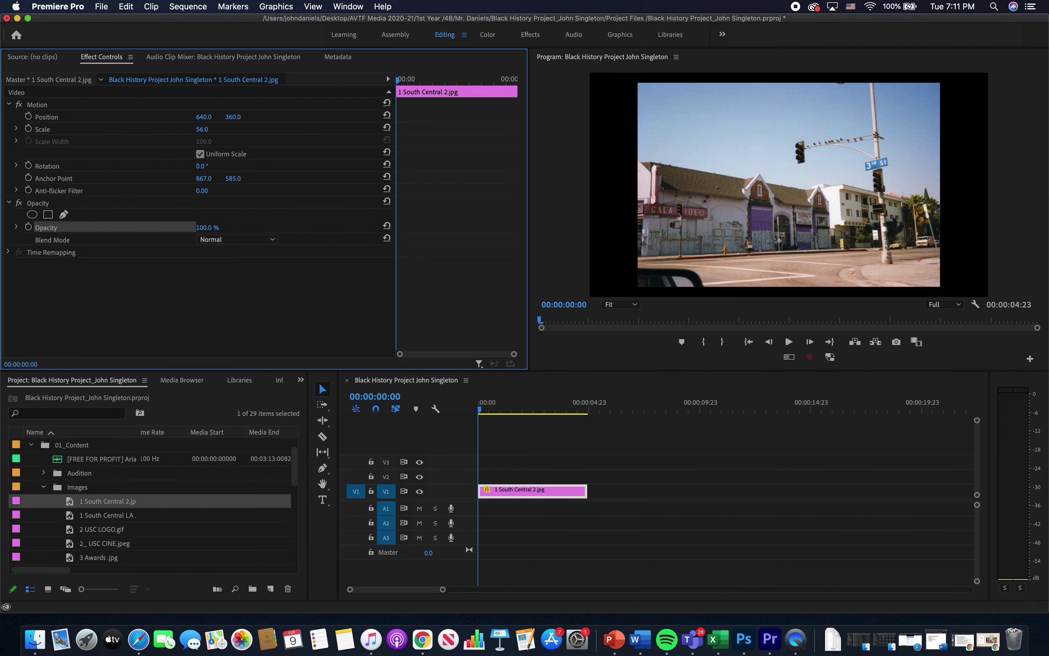
left_click(209, 241)
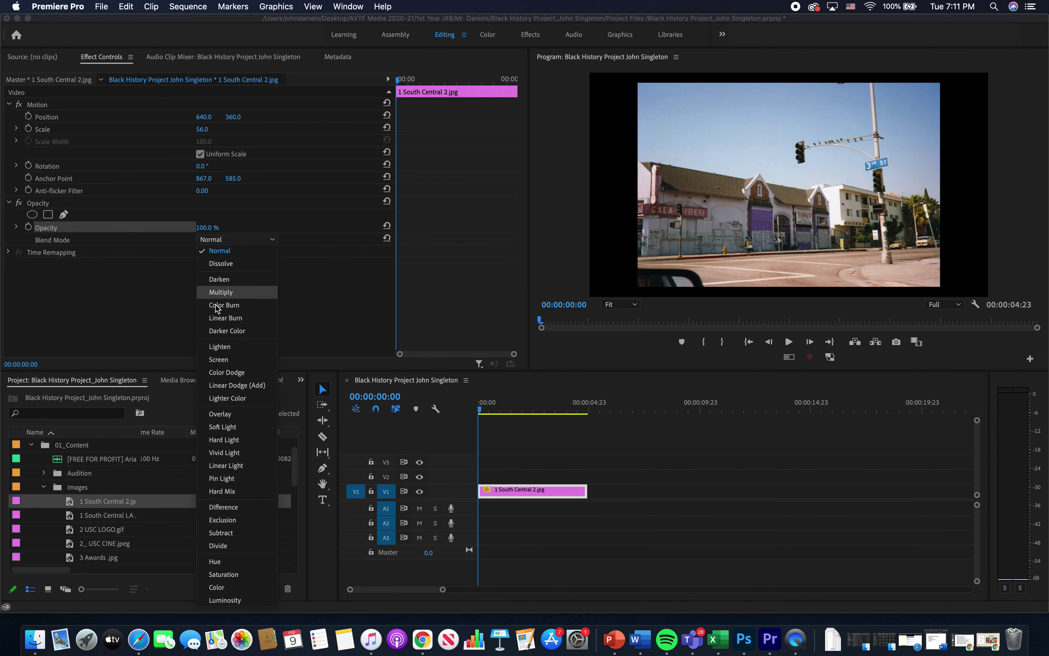
left_click(222, 240)
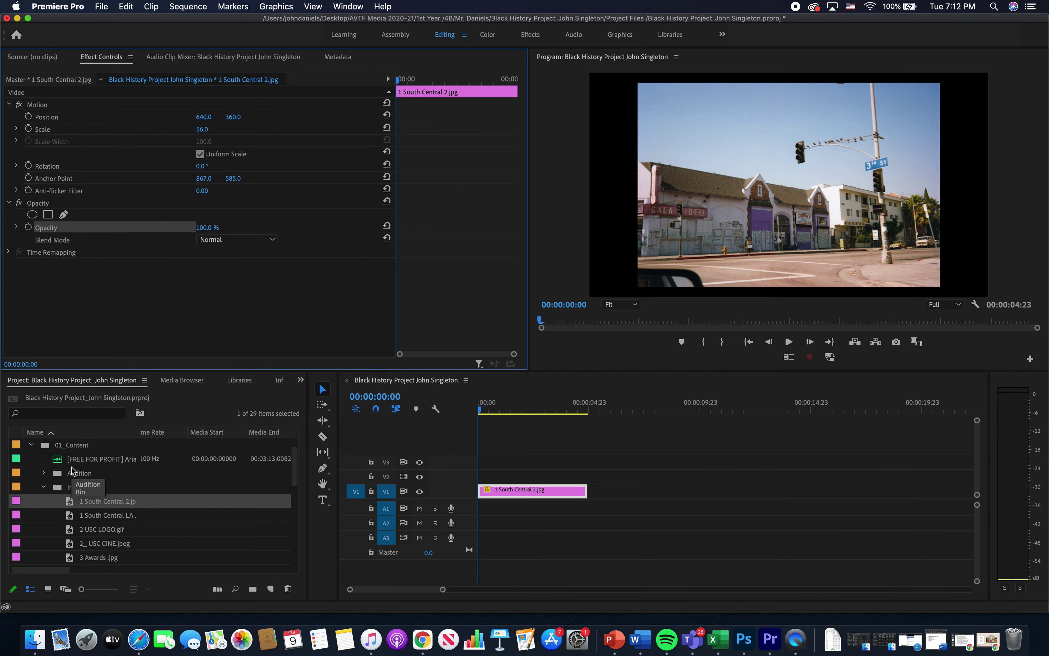
left_click(44, 473)
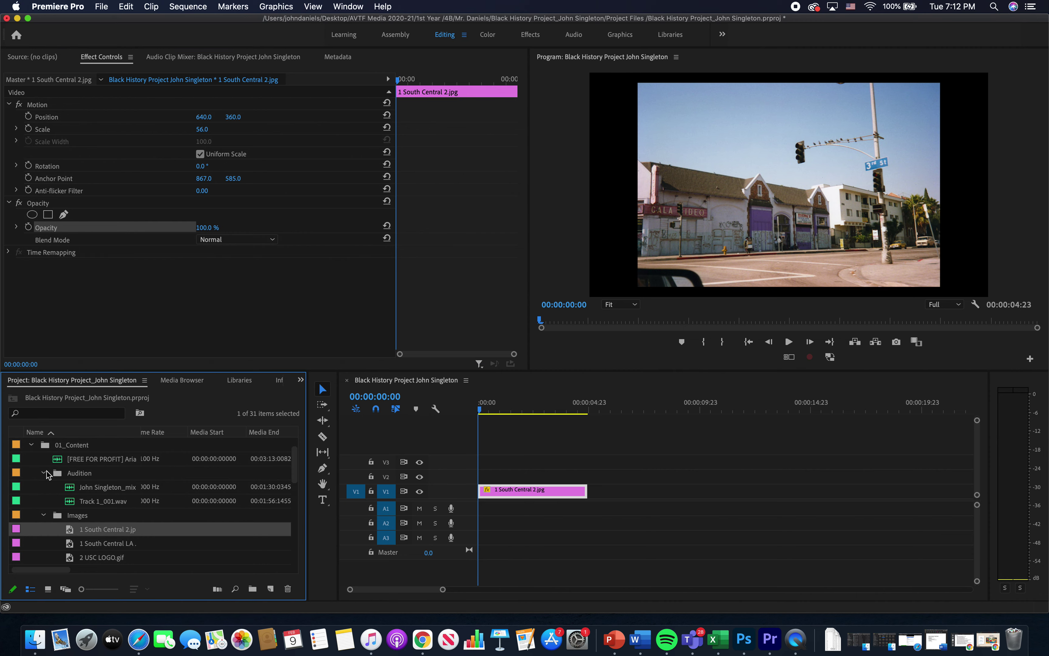
left_click(71, 490)
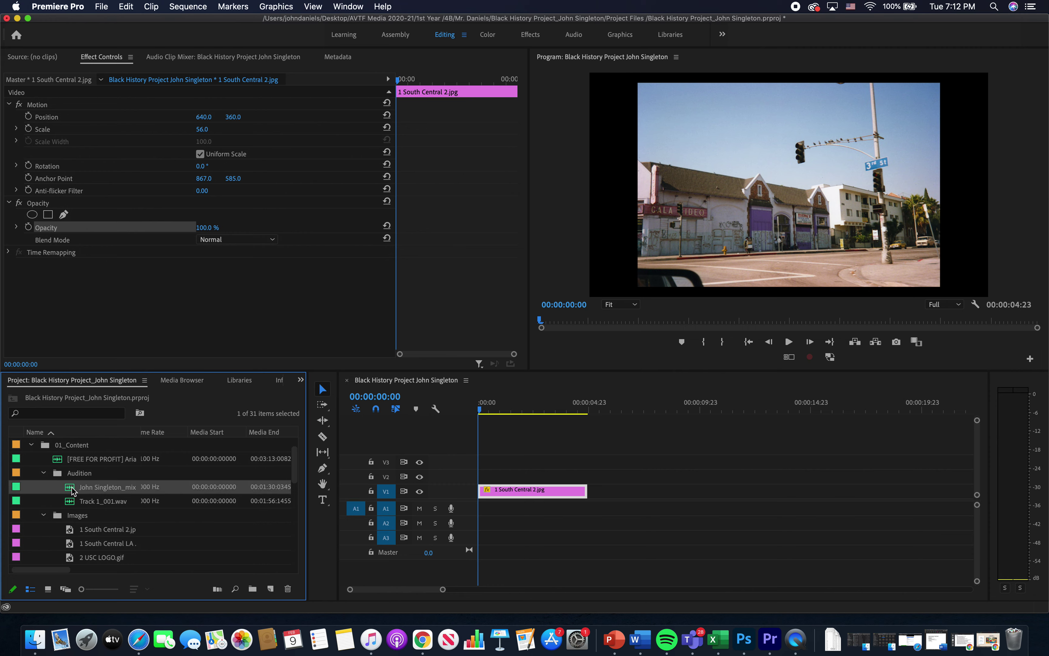
left_click_drag(72, 490, 486, 538)
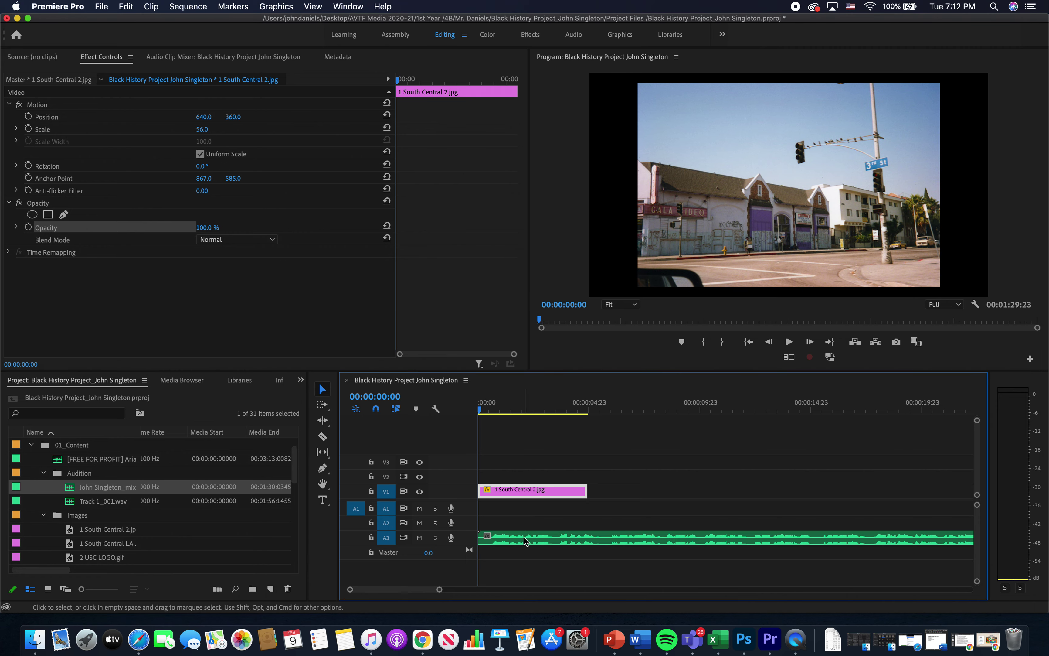
left_click(493, 408)
key("space")
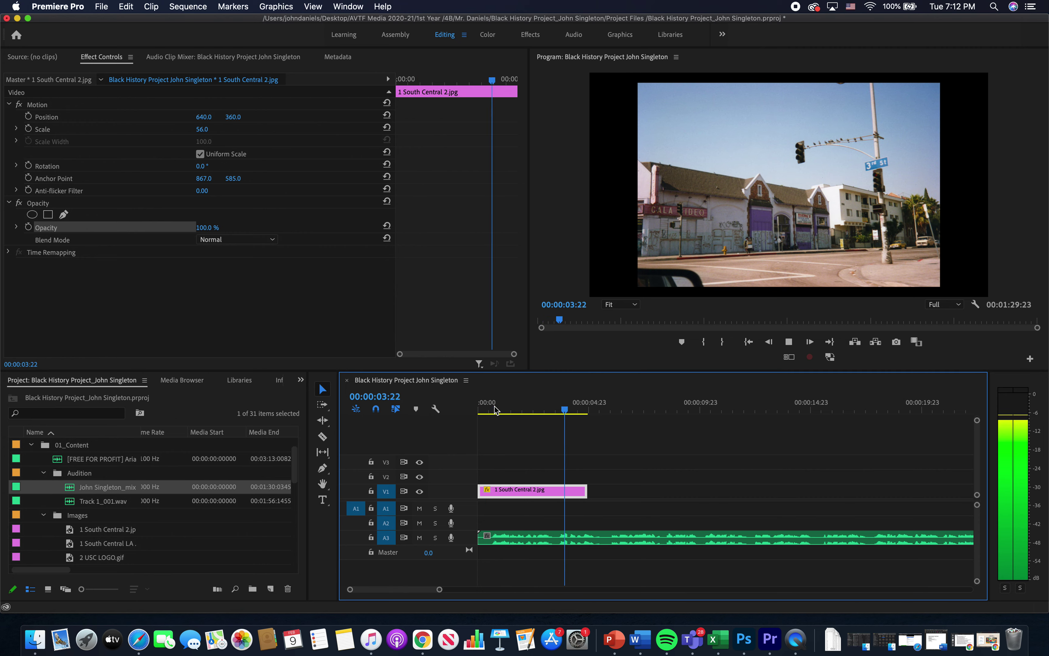
key("space")
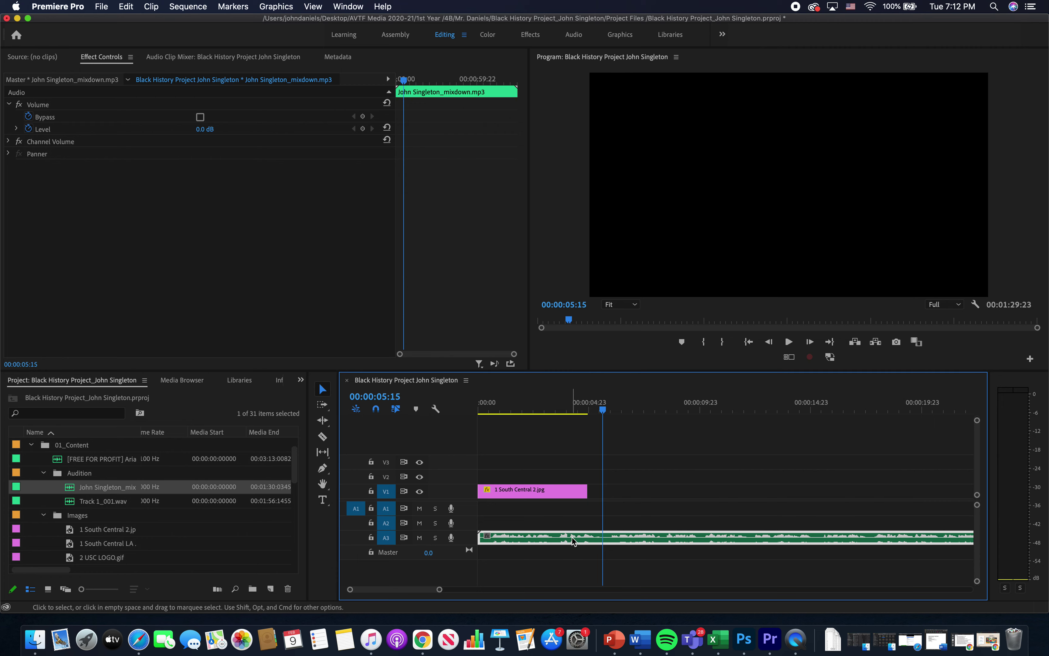
Add the 1 South Central LA image to track V1 directly after the first image
left_click(544, 416)
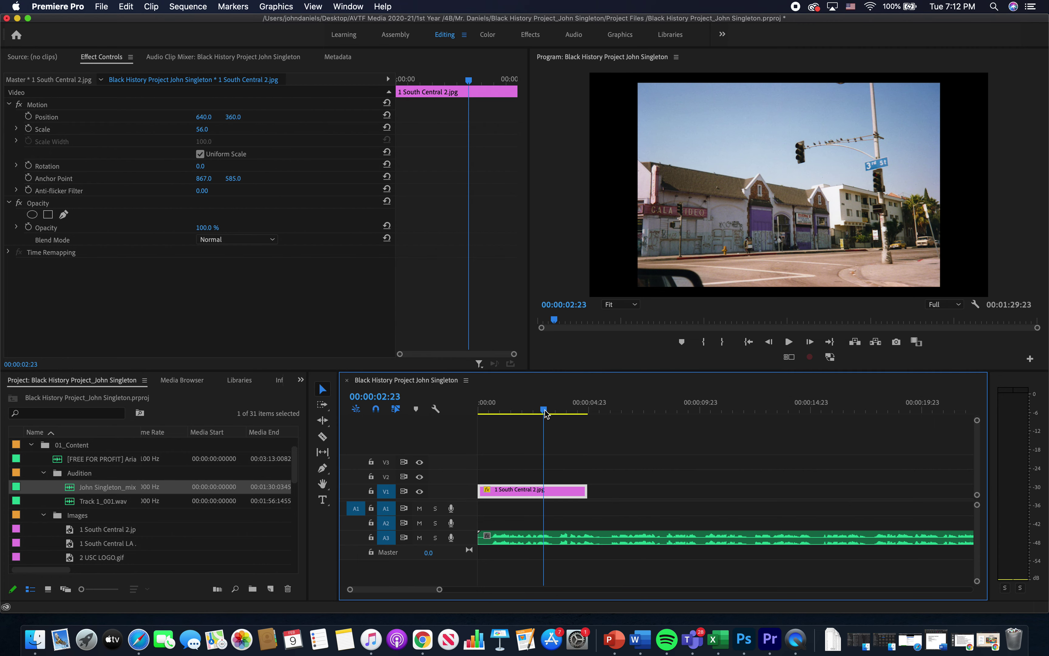
left_click_drag(72, 543, 594, 497)
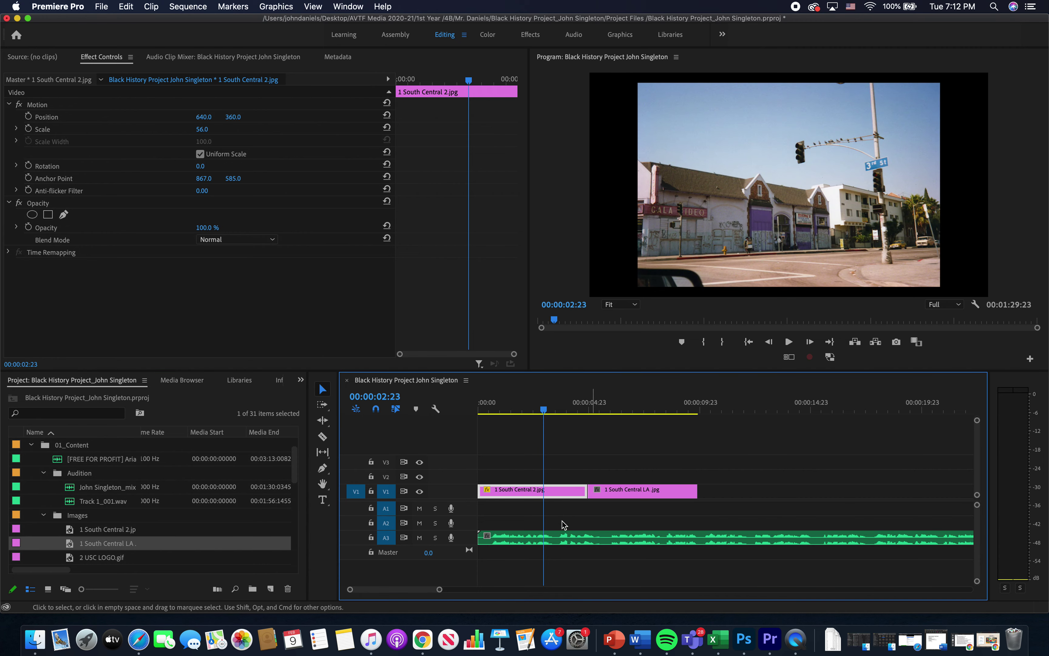
Mute audio track A3 and delete both image clips from video track V1
left_click(419, 538)
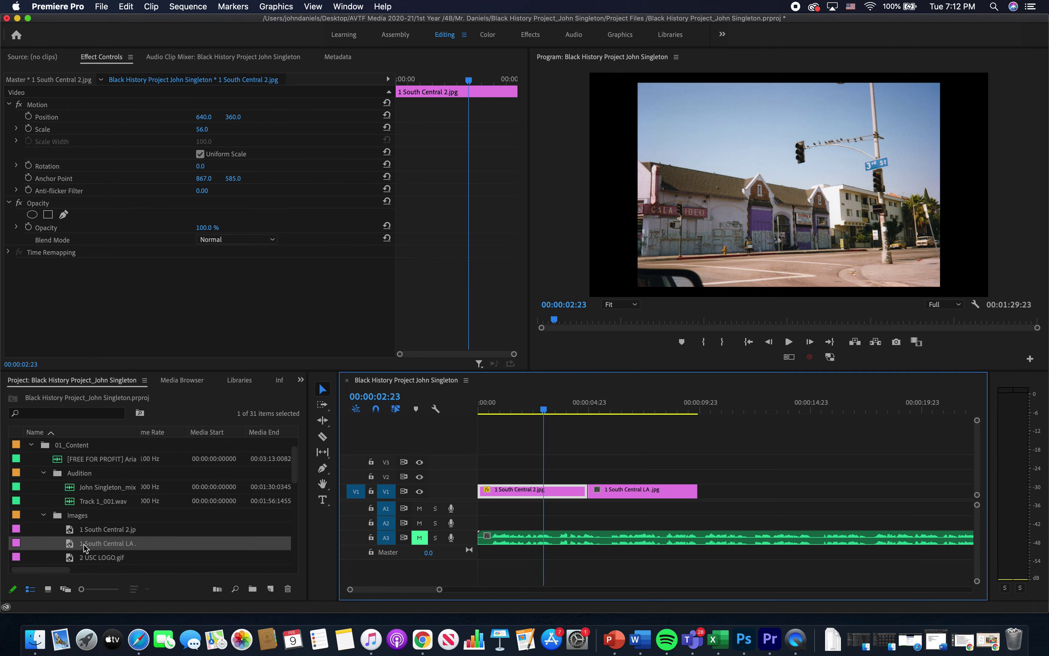
left_click_drag(715, 494, 570, 488)
key("Delete")
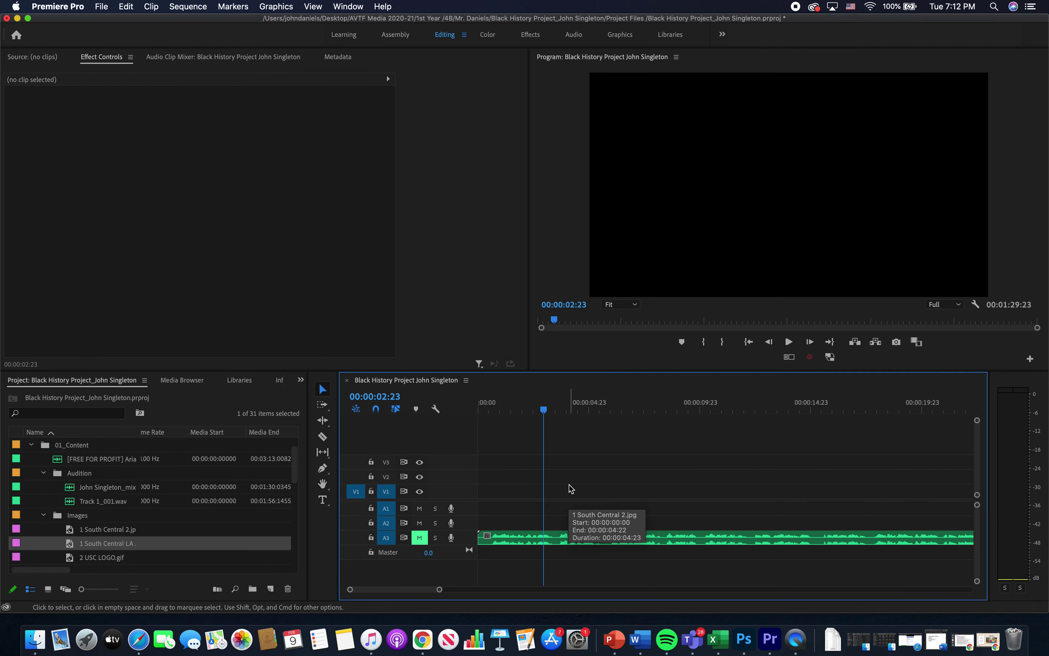
Place all images from the Images bin, 1 South Central 2 through the what-was-john-singletons image, at the start of video track V1
scroll(150, 514, "down", 3)
scroll(150, 514, "down", 3)
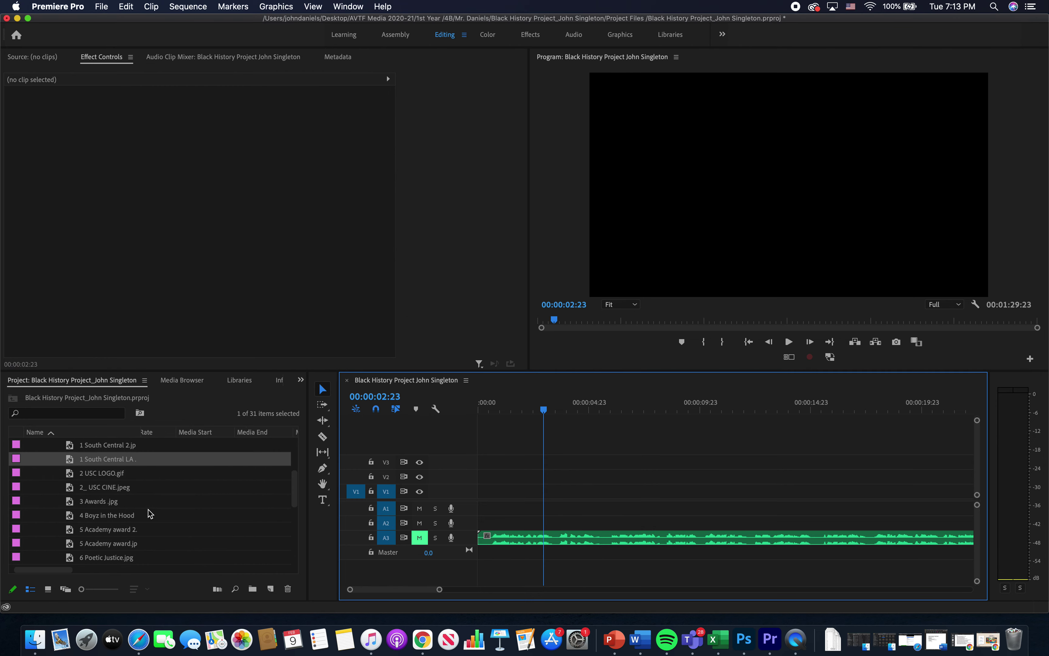
left_click(98, 447)
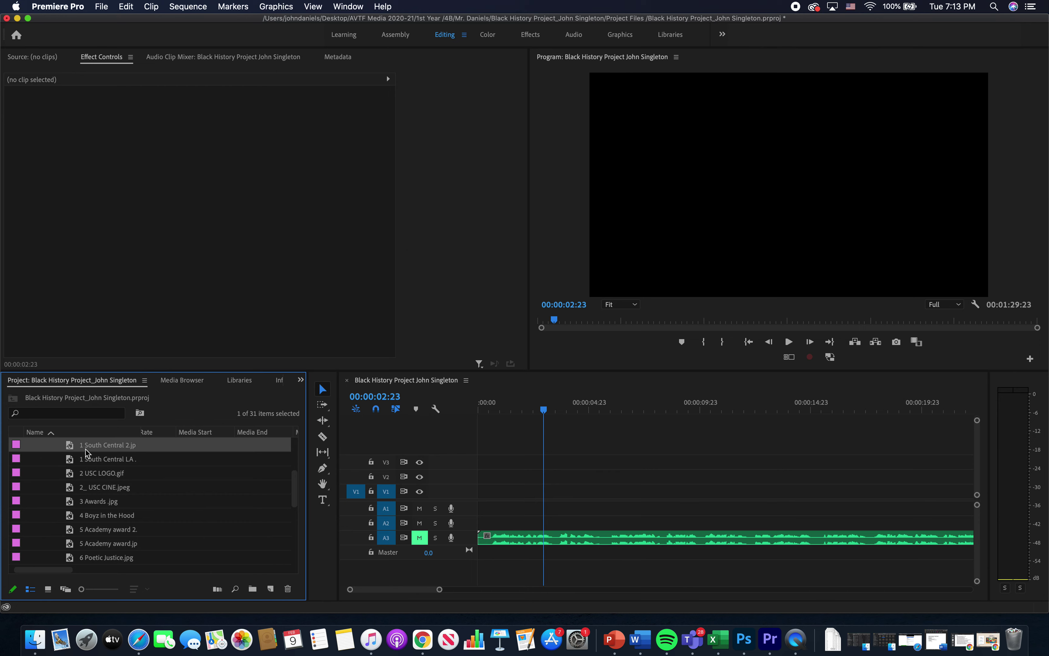
left_click(84, 446)
left_click(76, 446)
scroll(84, 471, "down", 6)
scroll(84, 471, "down", 6)
scroll(84, 472, "right", 1)
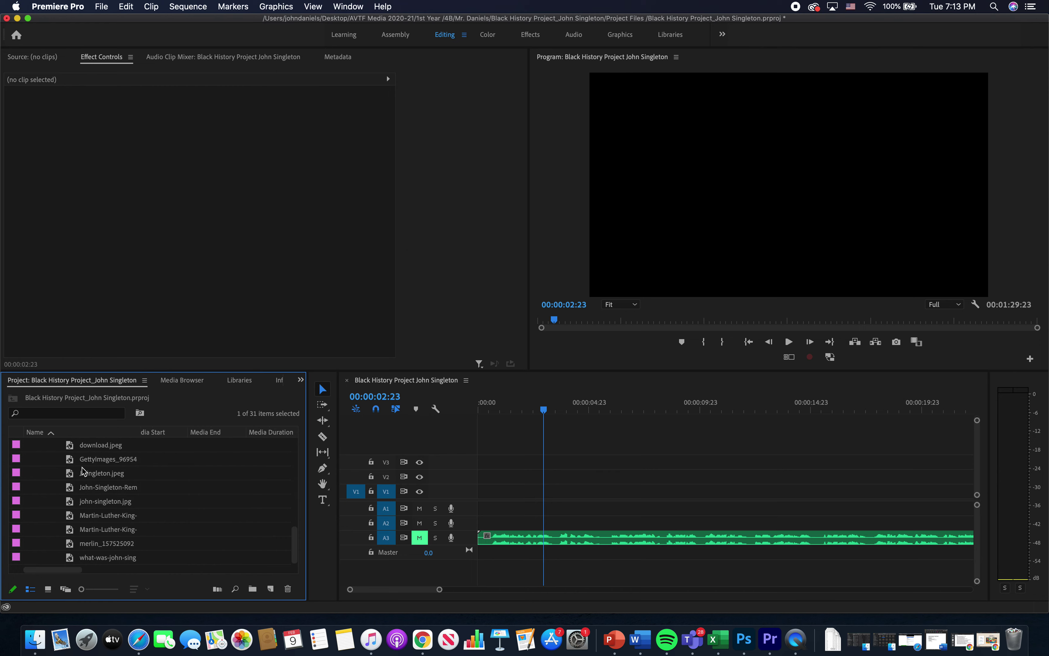
scroll(91, 515, "right", 3)
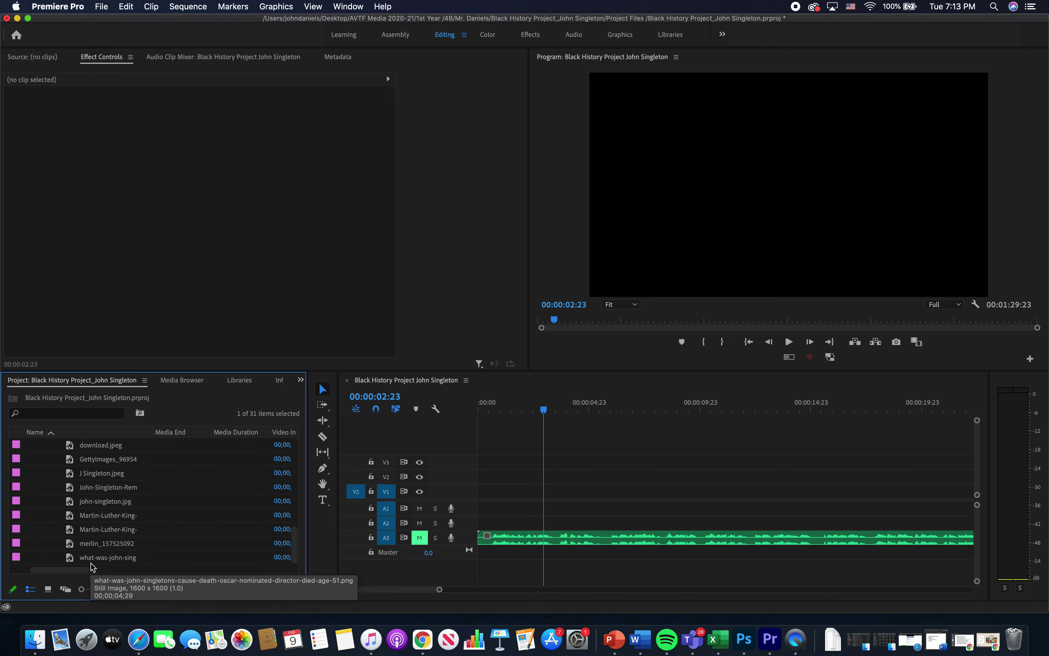
left_click(72, 560, "shift")
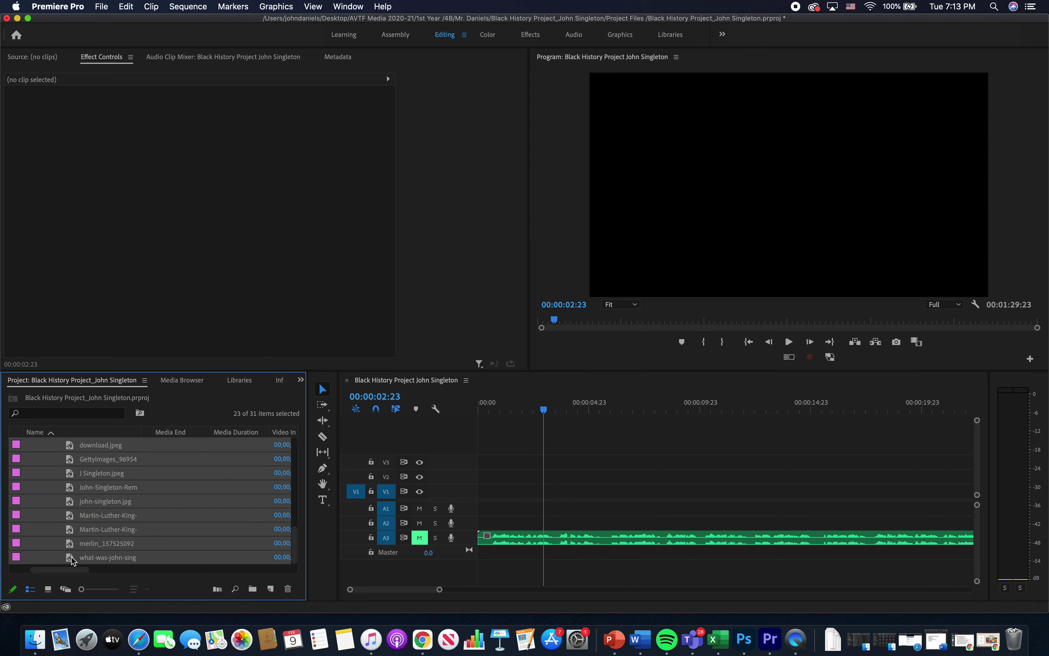
scroll(72, 560, "up", 10)
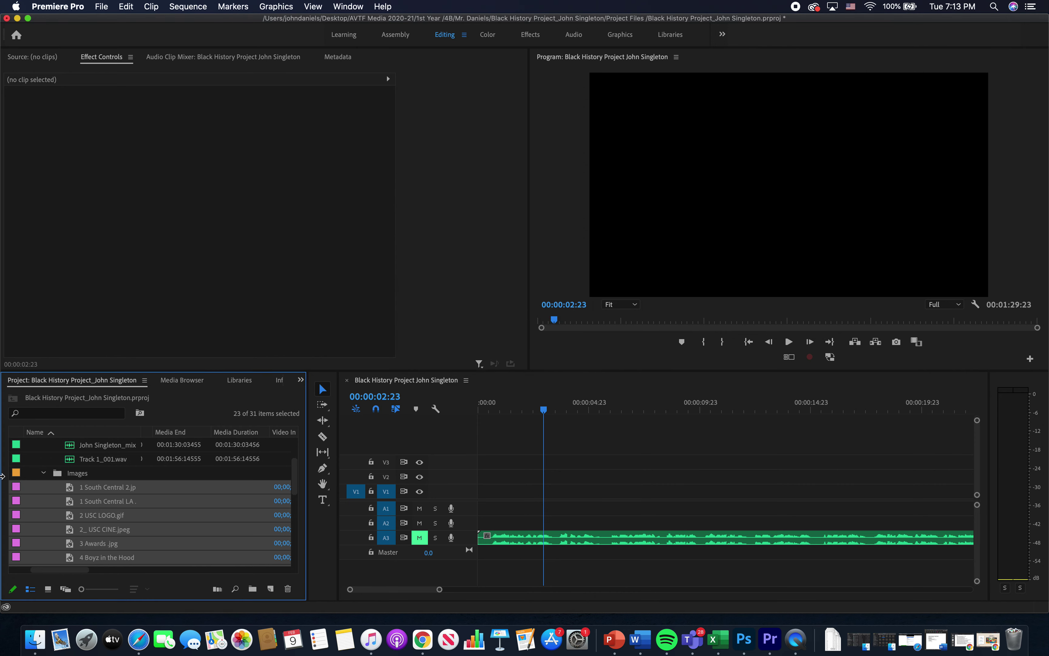
left_click_drag(212, 505, 479, 491)
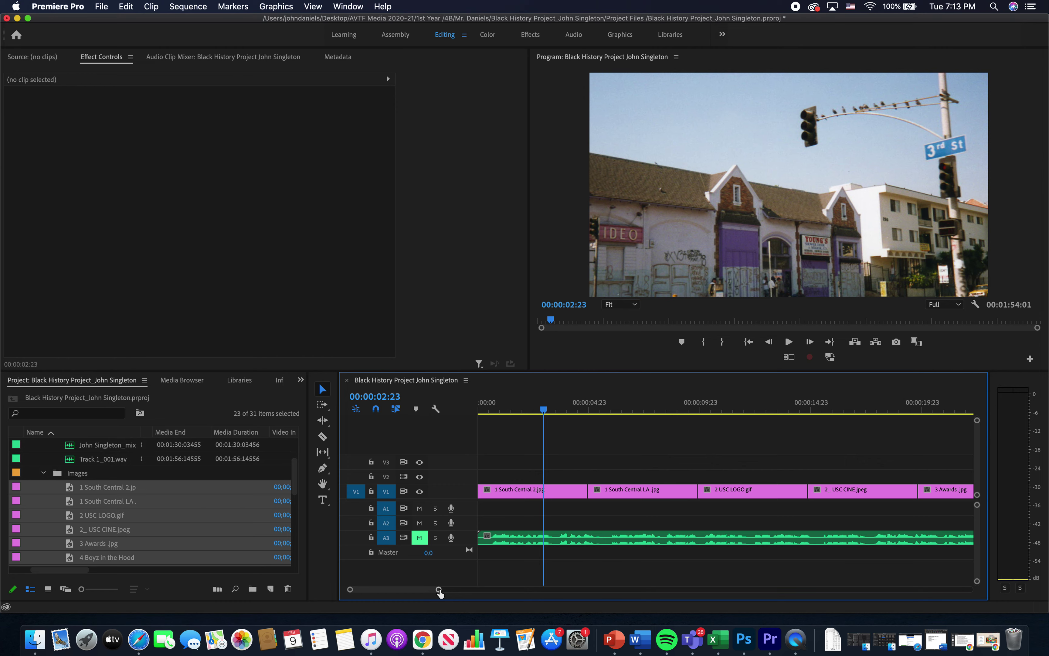
Apply Set to Frame Size to all image clips on video track V1, and deselect them
left_click_drag(440, 590, 575, 588)
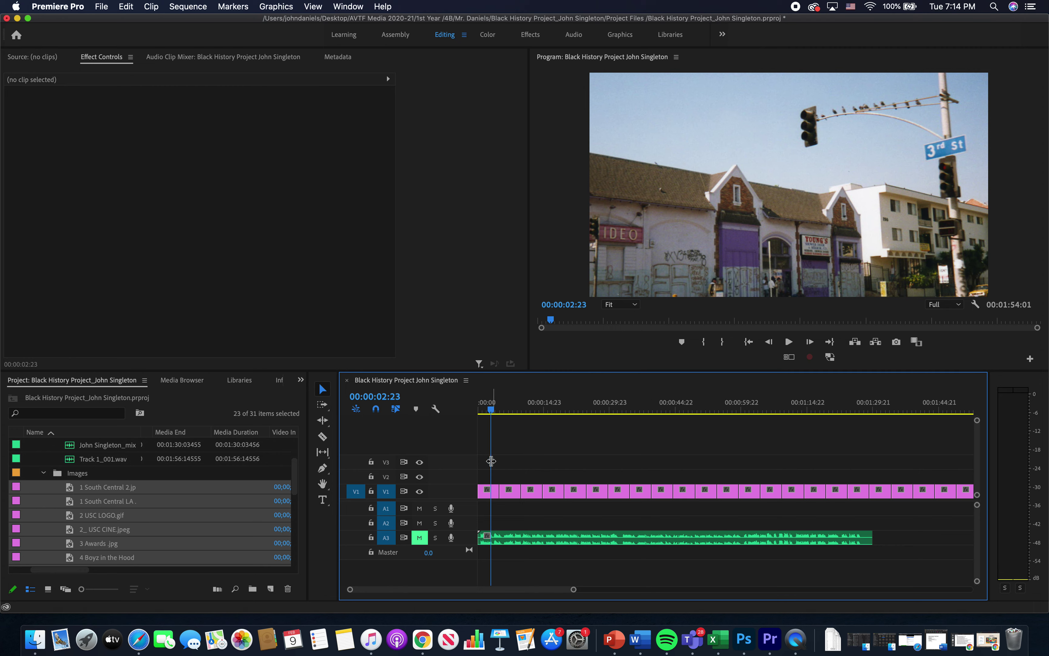
left_click_drag(506, 477, 945, 499)
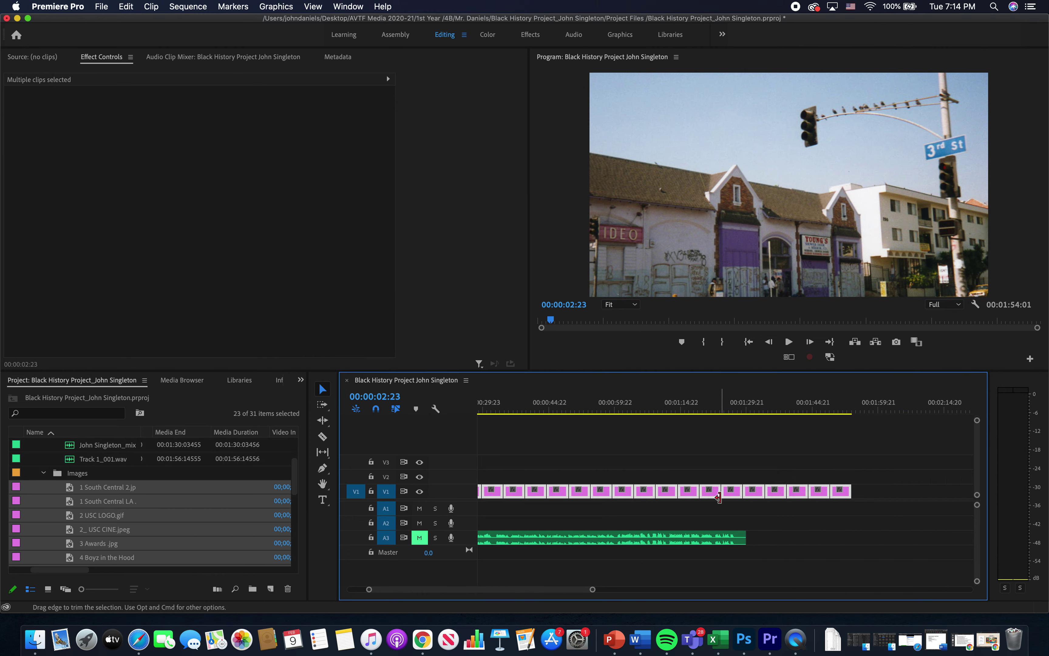
scroll(632, 494, "left", 5)
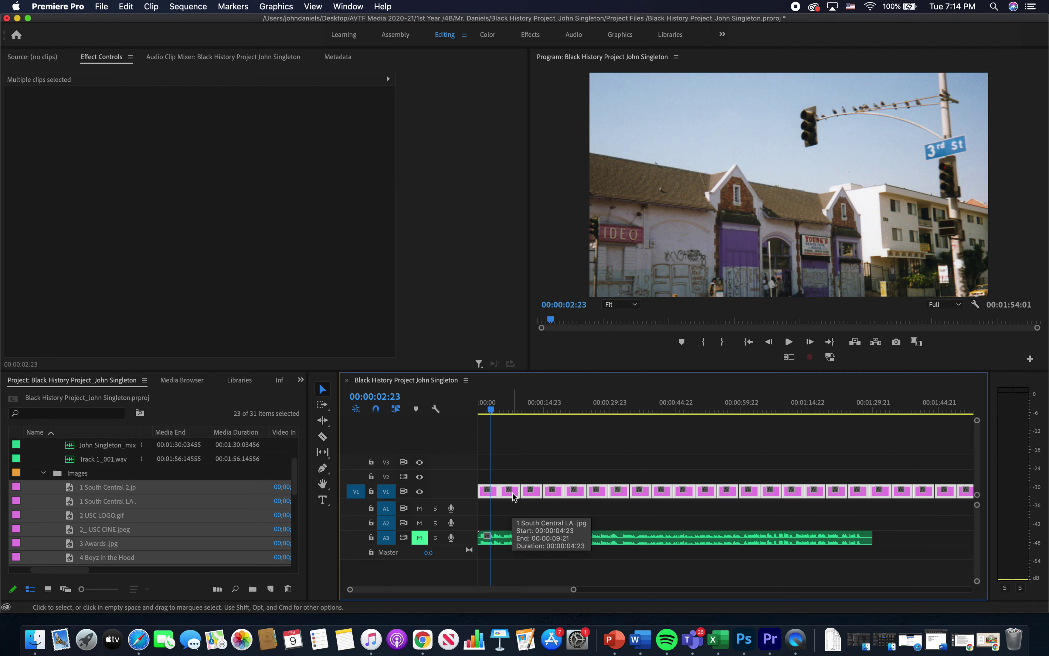
right_click(512, 493)
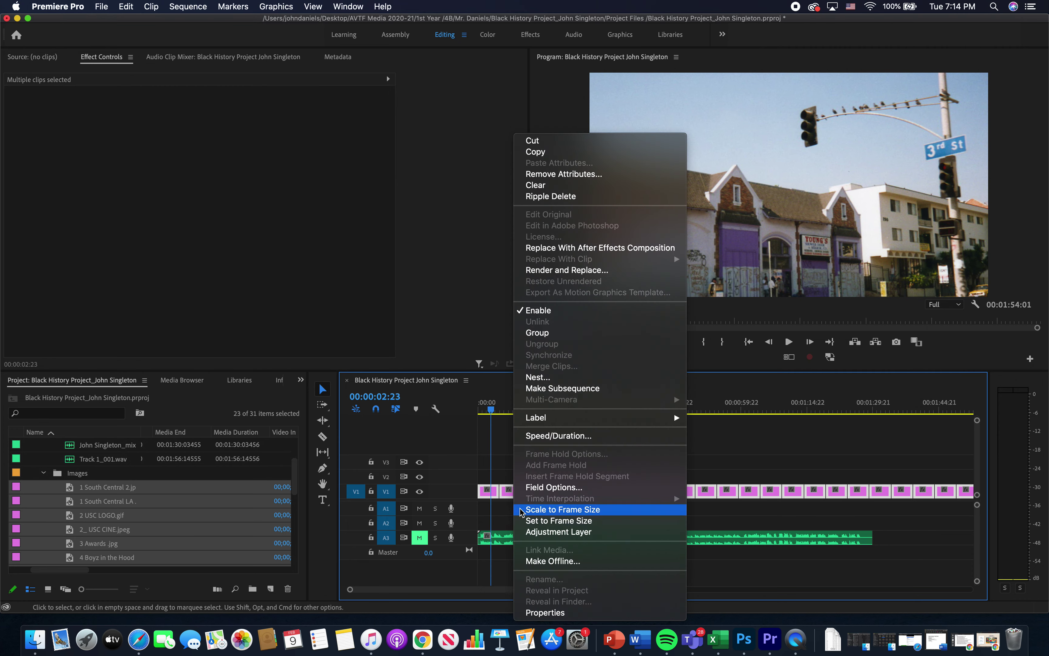
left_click(545, 523)
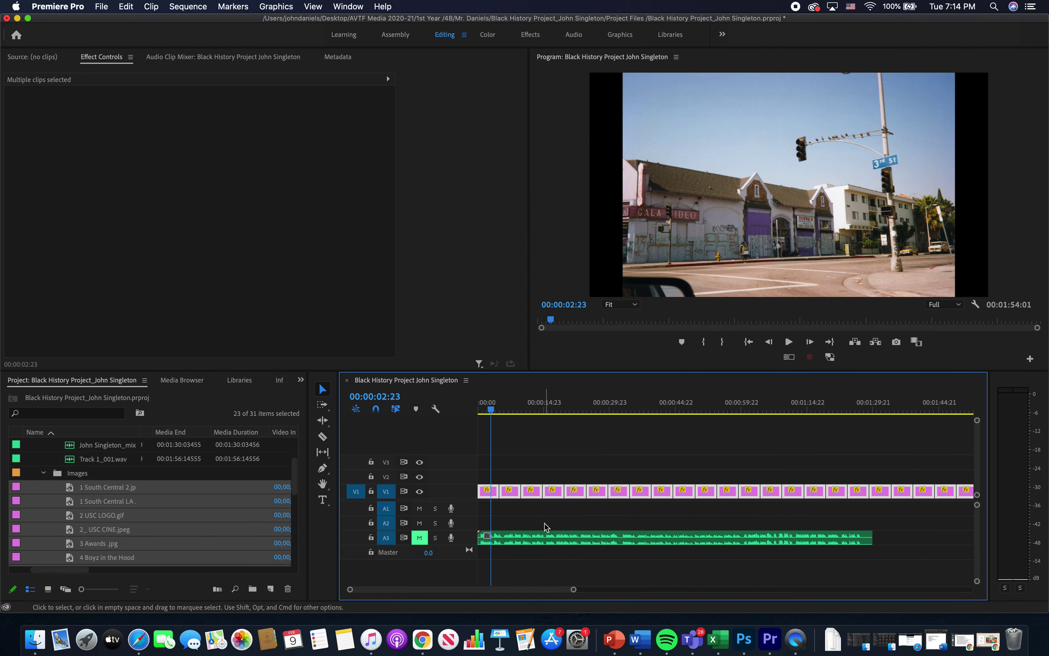
left_click(503, 451)
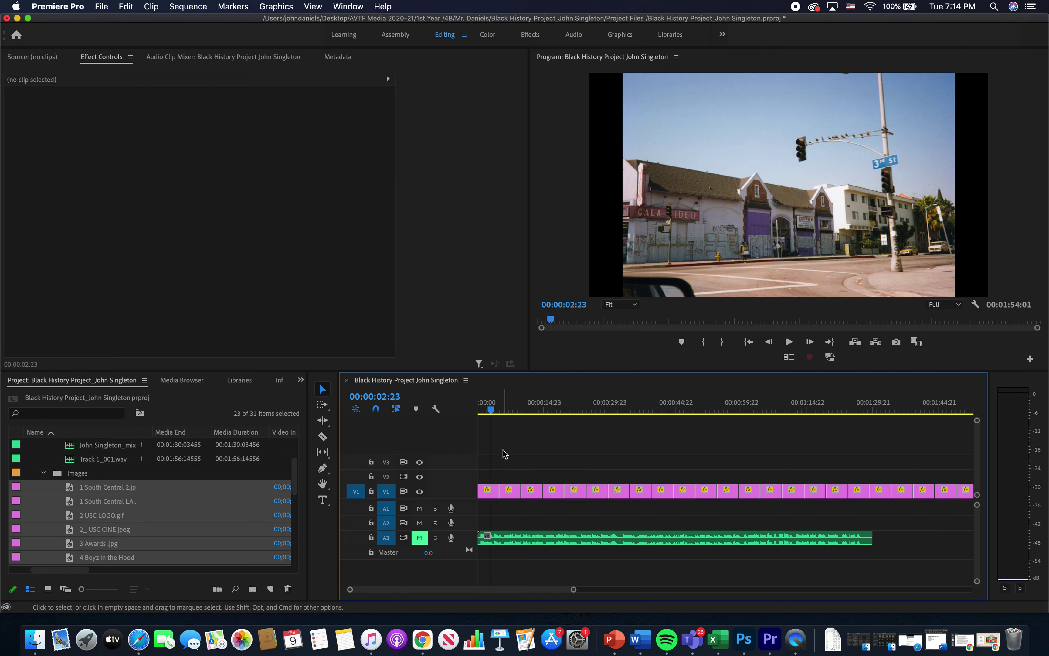
Select the first image clip on V1, return the playhead to the sequence start, and compare the image row's length with the narration
left_click(491, 490)
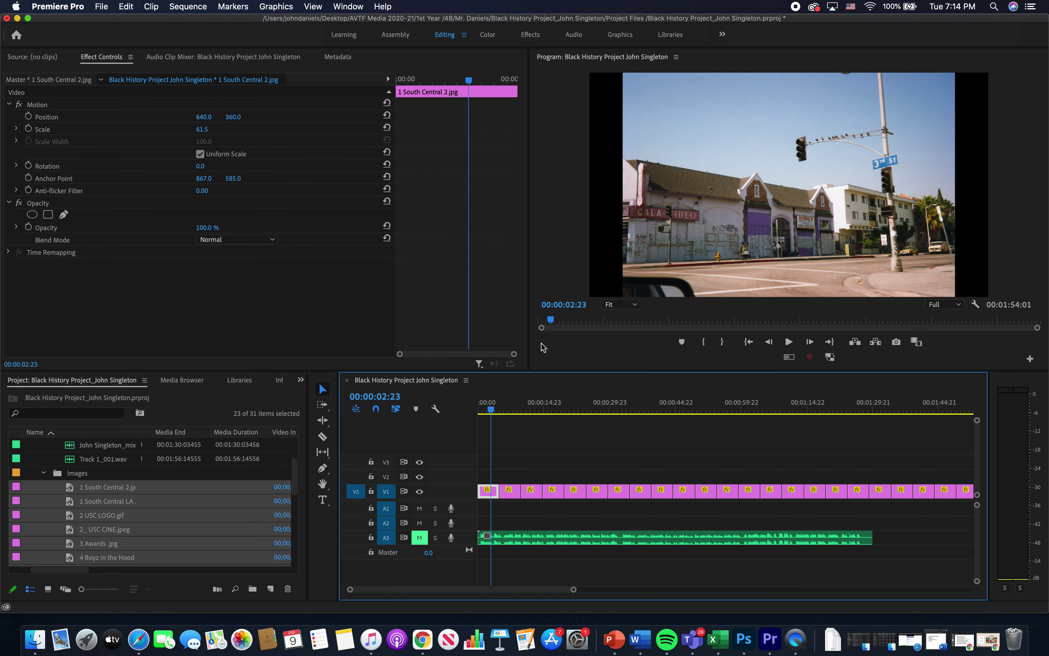
left_click_drag(491, 411, 480, 479)
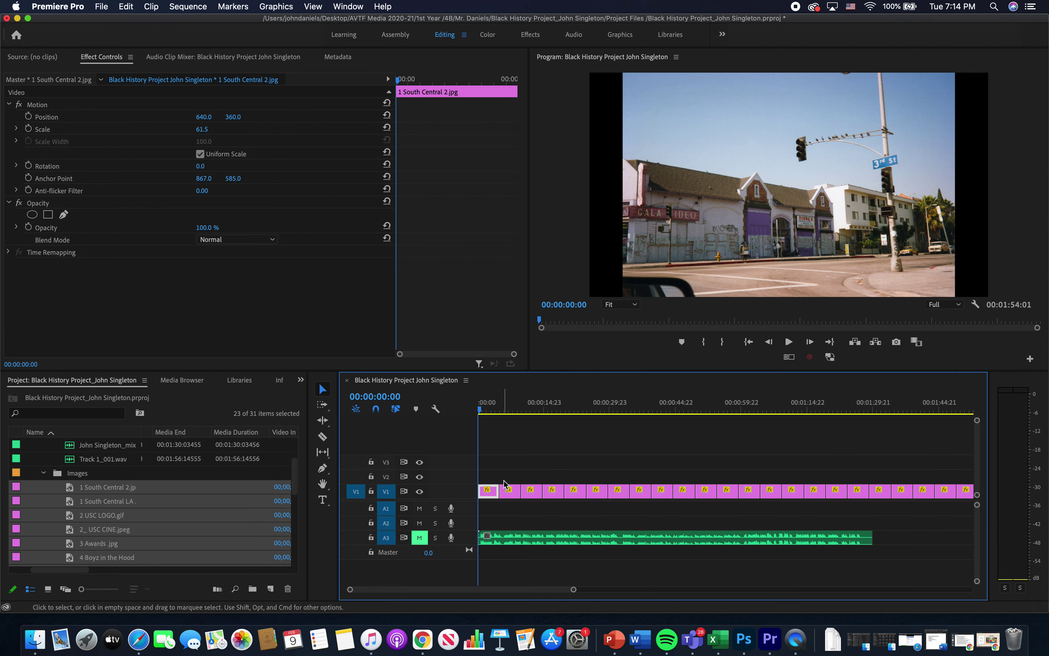
scroll(548, 494, "right", 5)
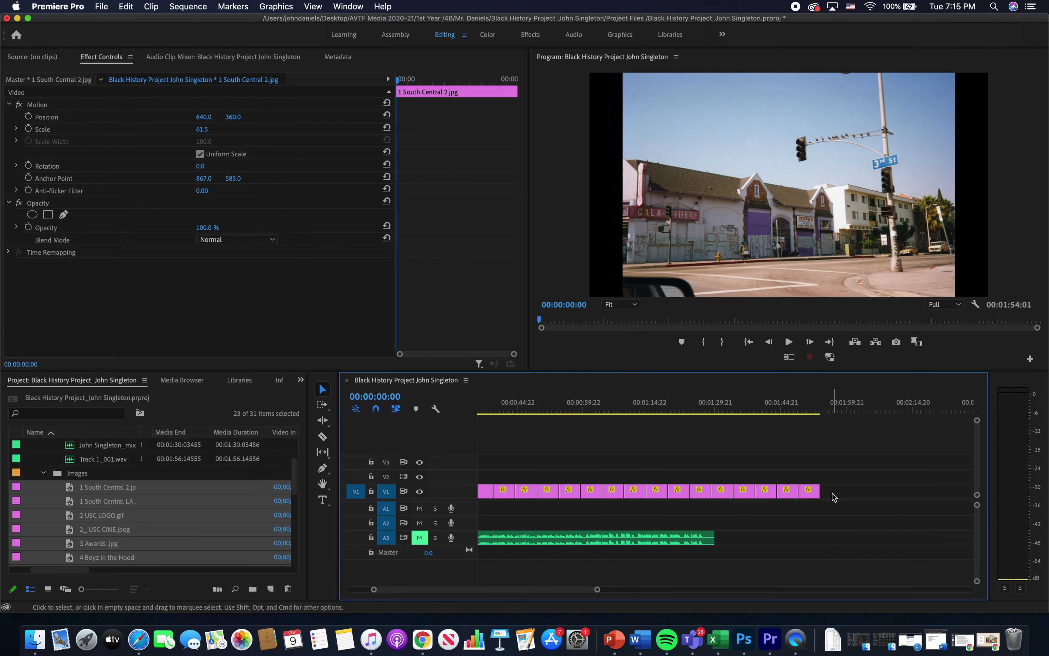
scroll(740, 492, "left", 5)
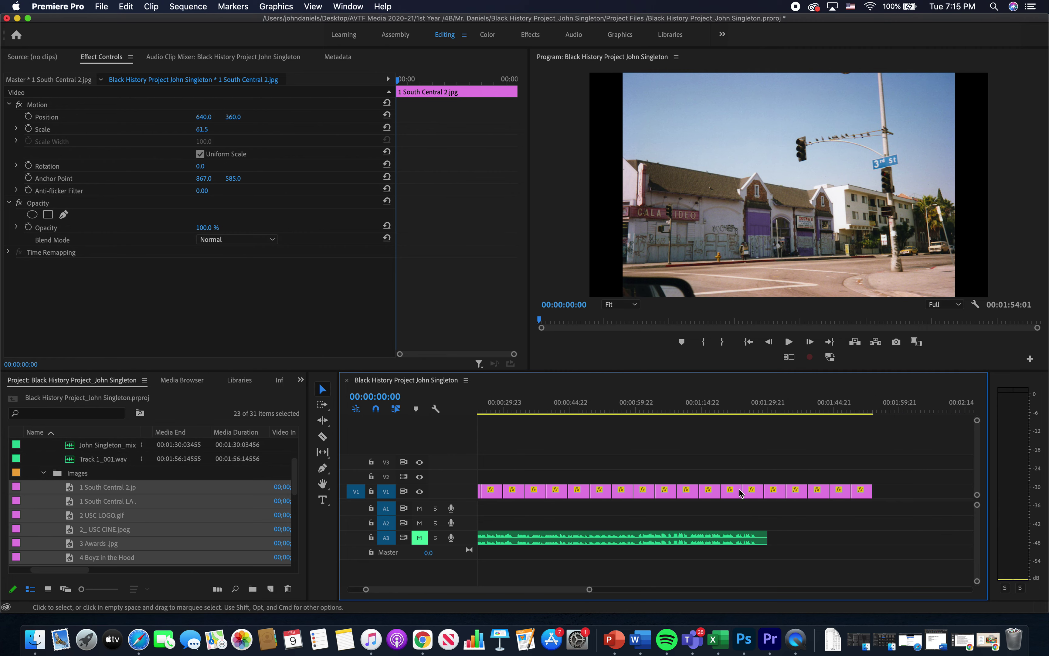